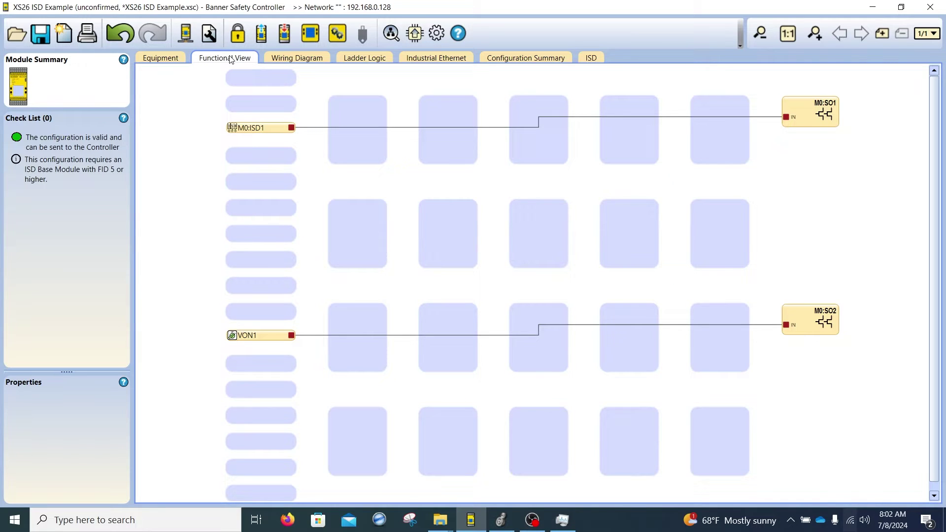
Step: Disconnect from and reconnect to the controller at 192.168.0.128 using Discover Controllers
click(391, 32)
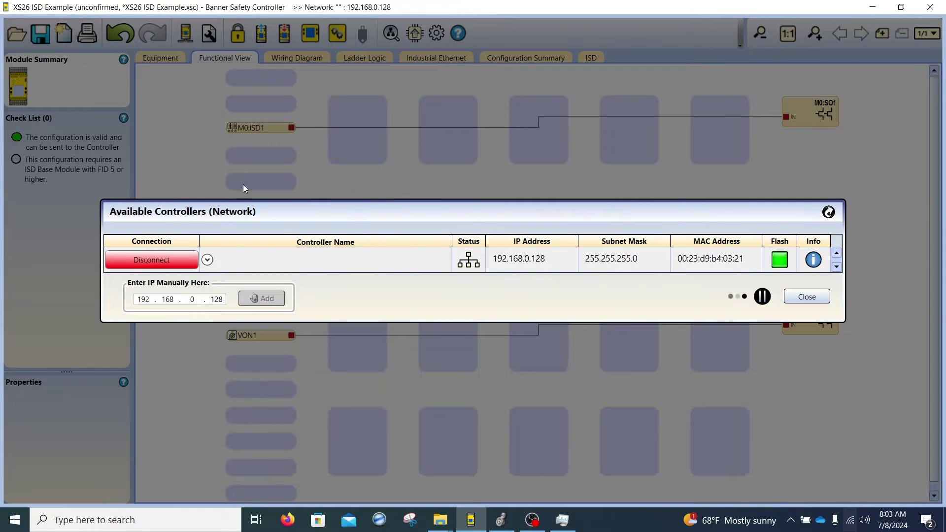
click(156, 264)
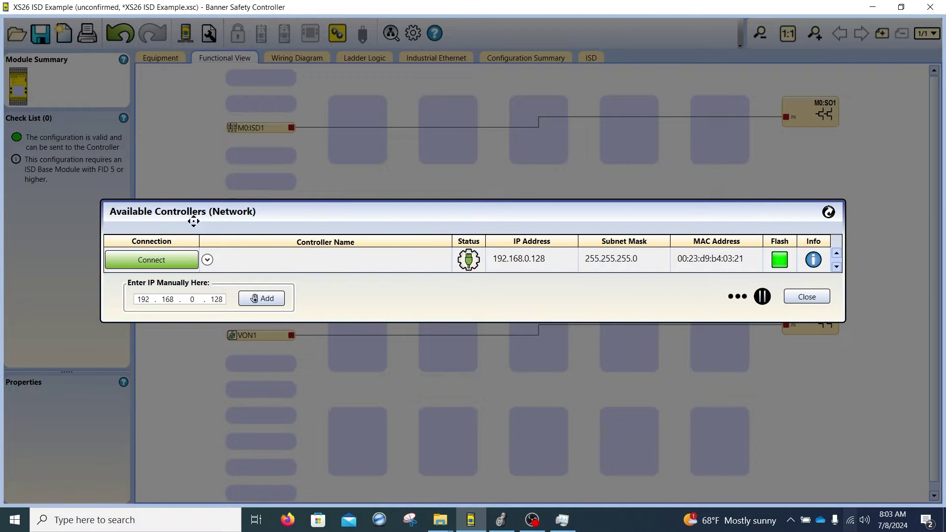
click(174, 261)
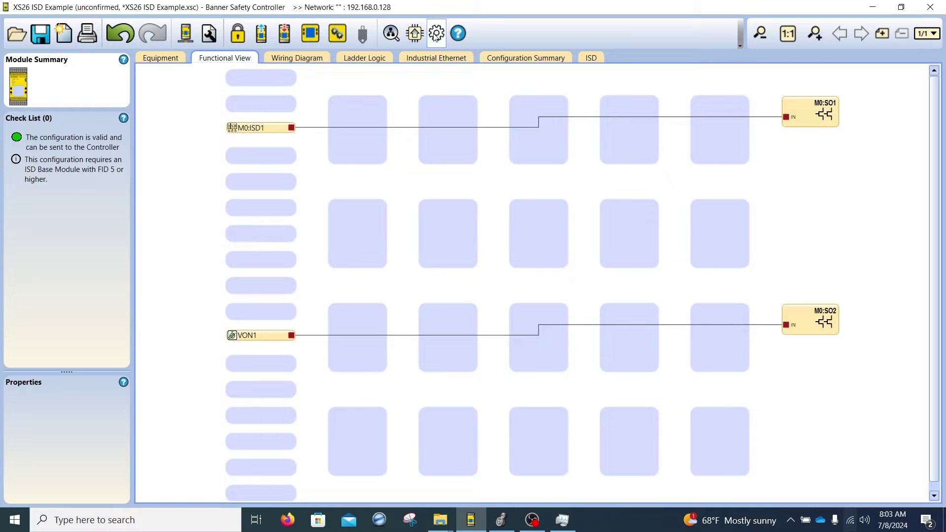
Step: Auto Configure the Industrial Ethernet input assembly with System Lockout and Track functions, then save XS26 ISD Example.xsc
click(432, 58)
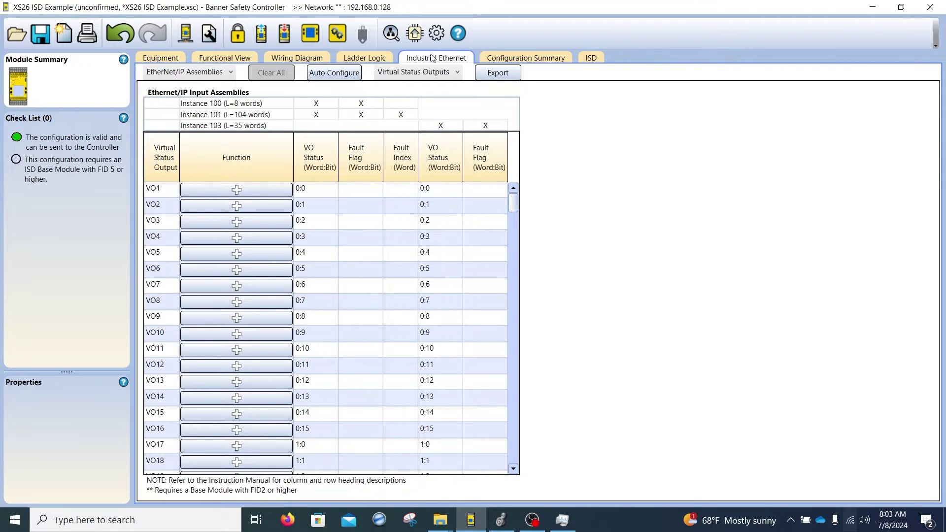
click(336, 75)
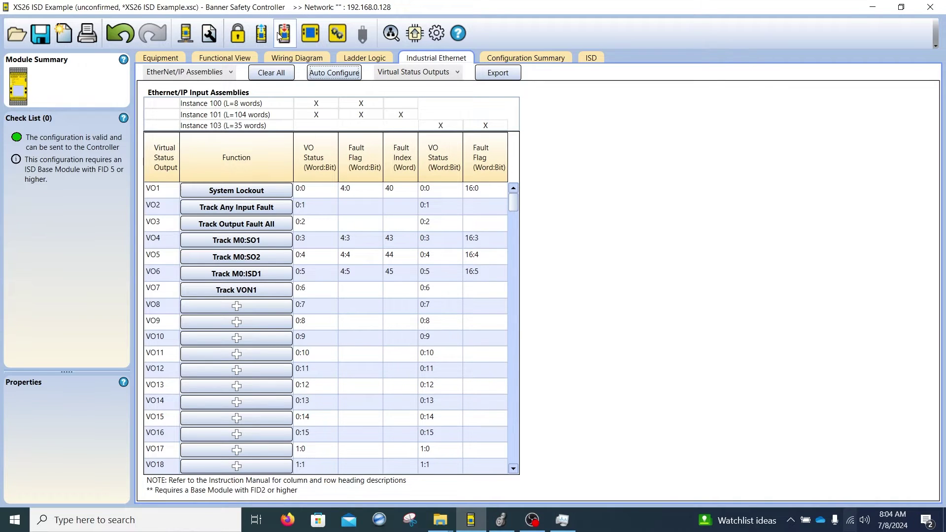
click(34, 41)
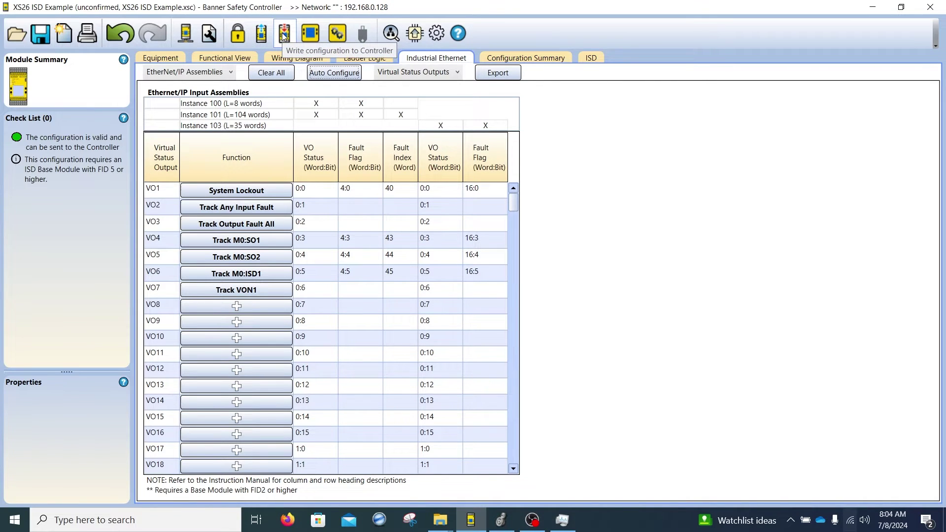
click(186, 33)
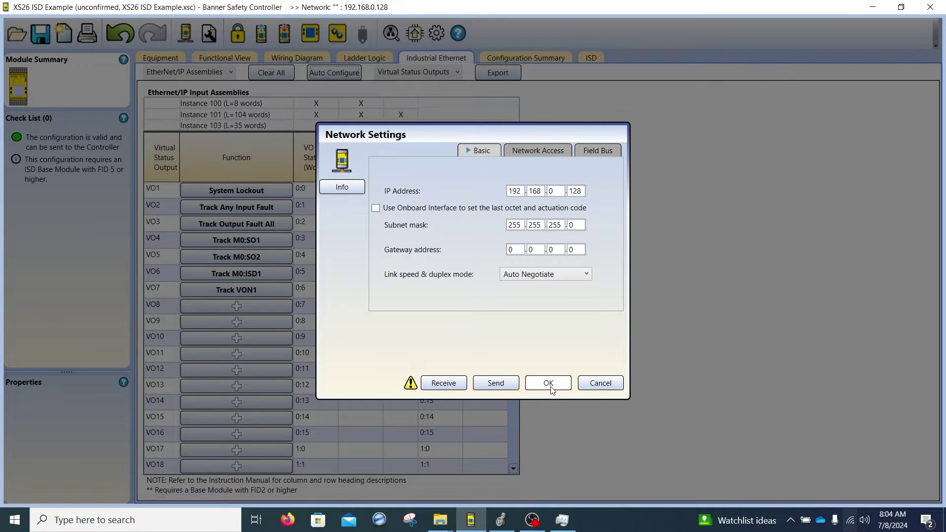
click(546, 383)
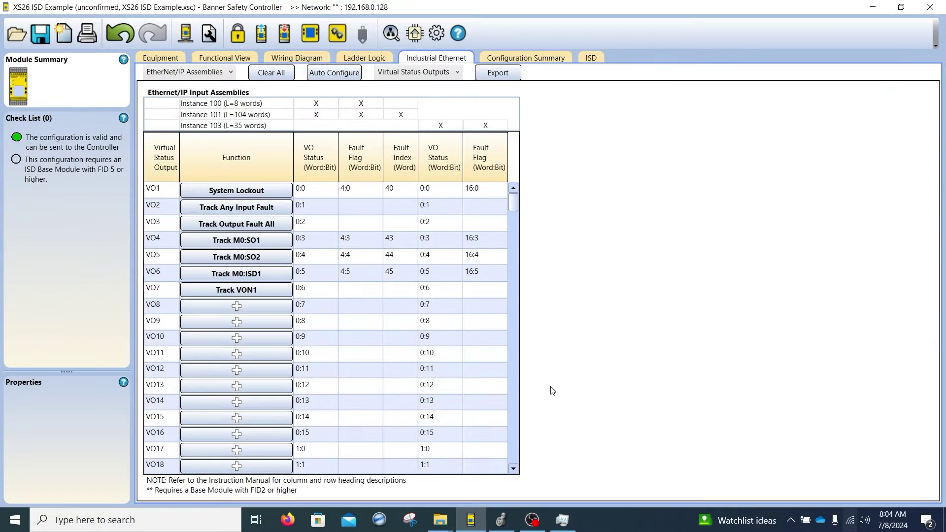
Step: Write the configuration to the controller, entering a password that is rejected as wrong
click(286, 35)
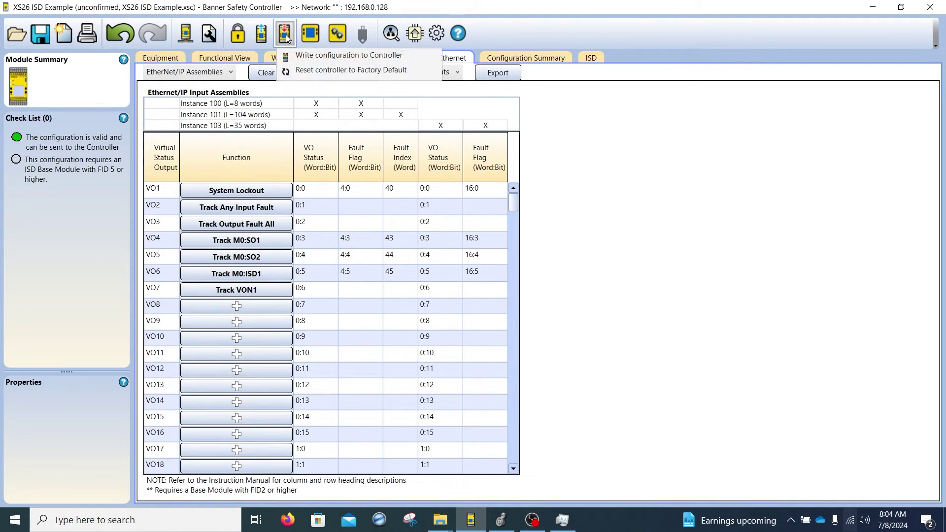
click(309, 57)
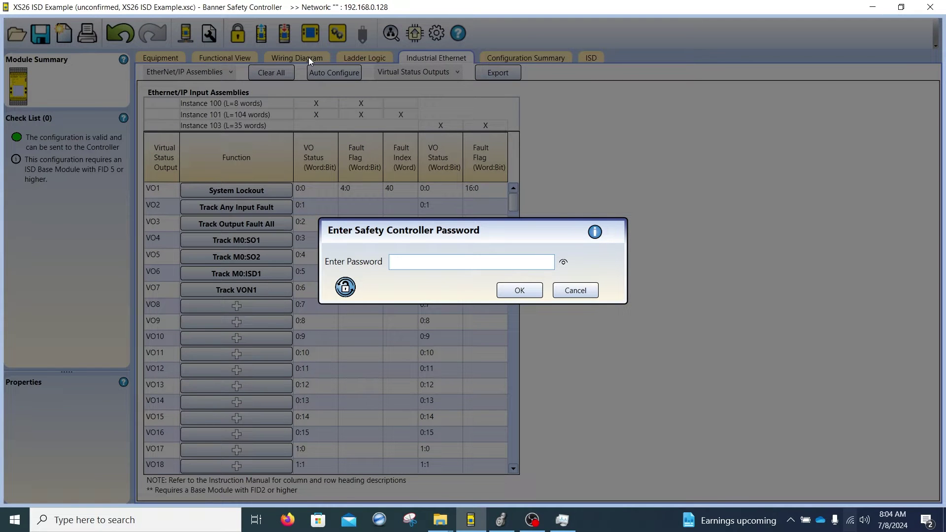
text(19)
key(BackSpace)
text(9******)
click(519, 291)
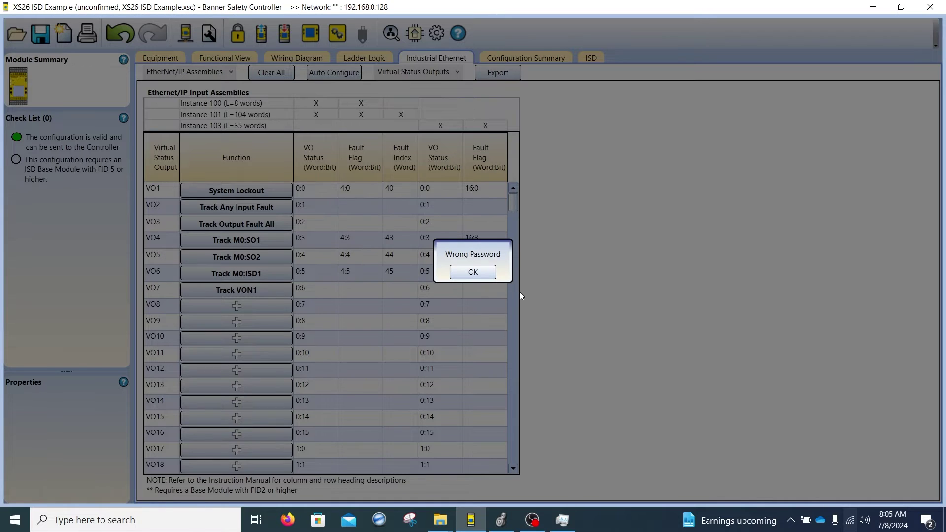
click(473, 272)
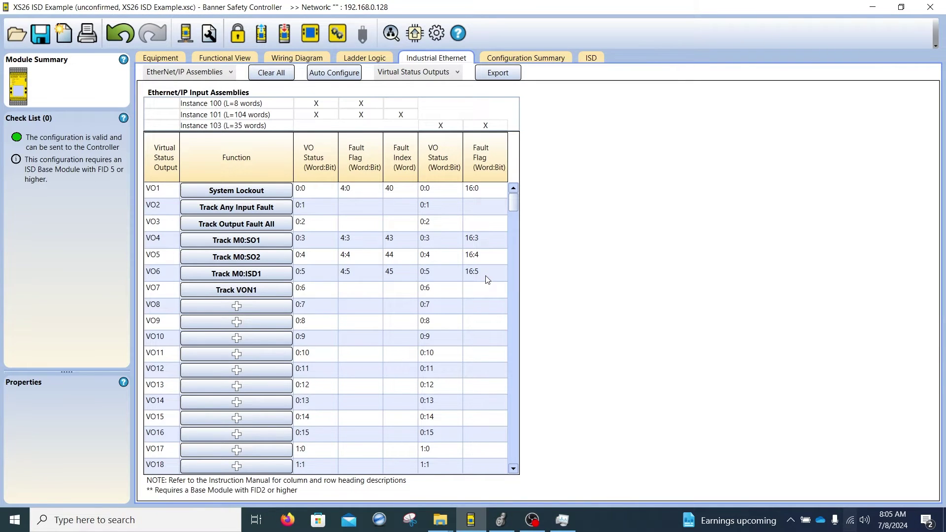
Step: Retry the configuration write and re-enter the controller password
click(284, 35)
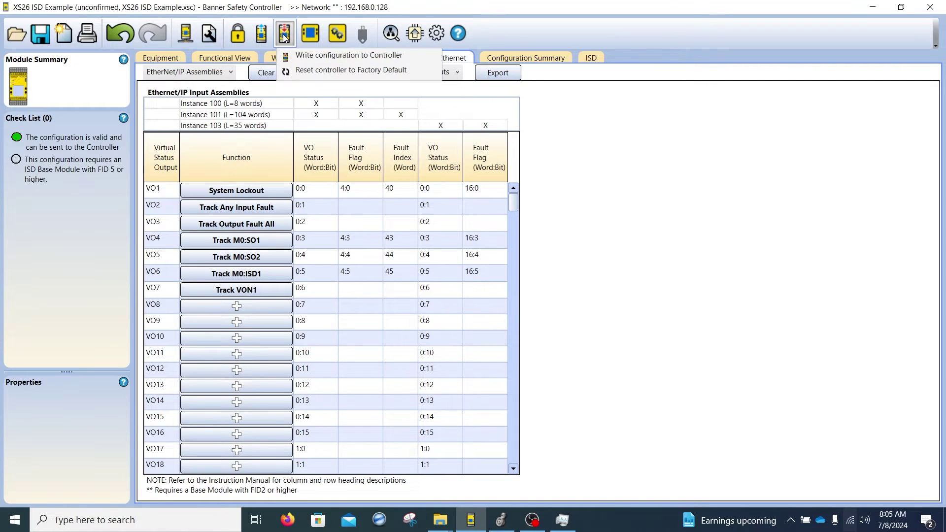
click(302, 55)
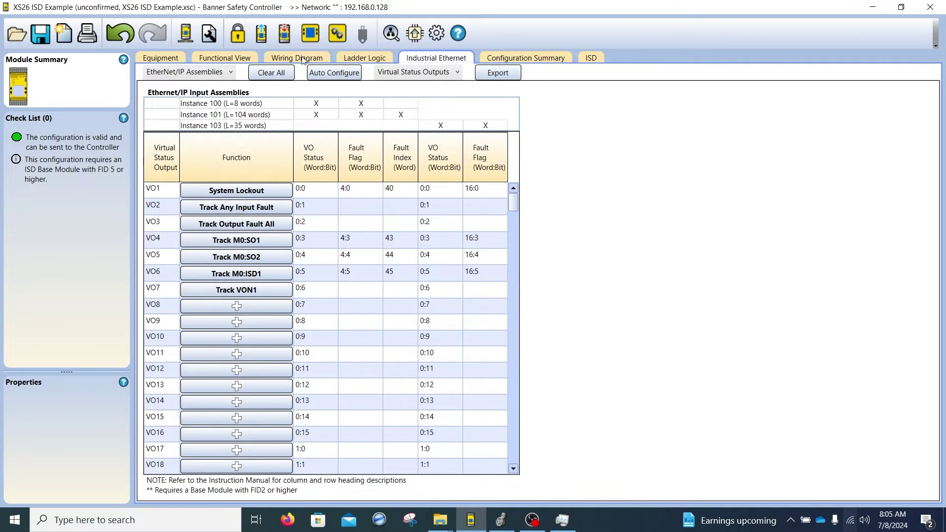
text(19)
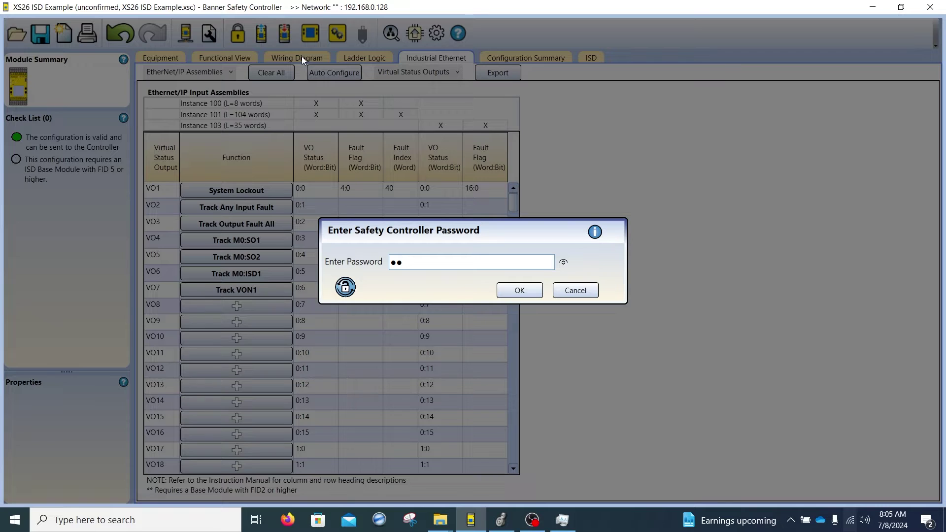
text(011901)
Step: Submit the password, let the controller enter configuration mode, and confirm the reviewed configuration (M0:SO1 13ms)
click(521, 289)
click(494, 304)
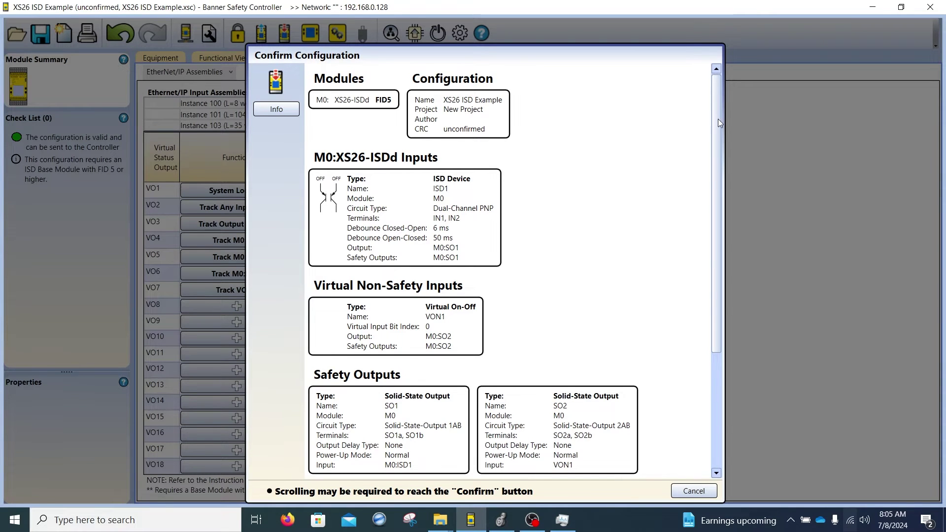
drag(717, 119, 721, 279)
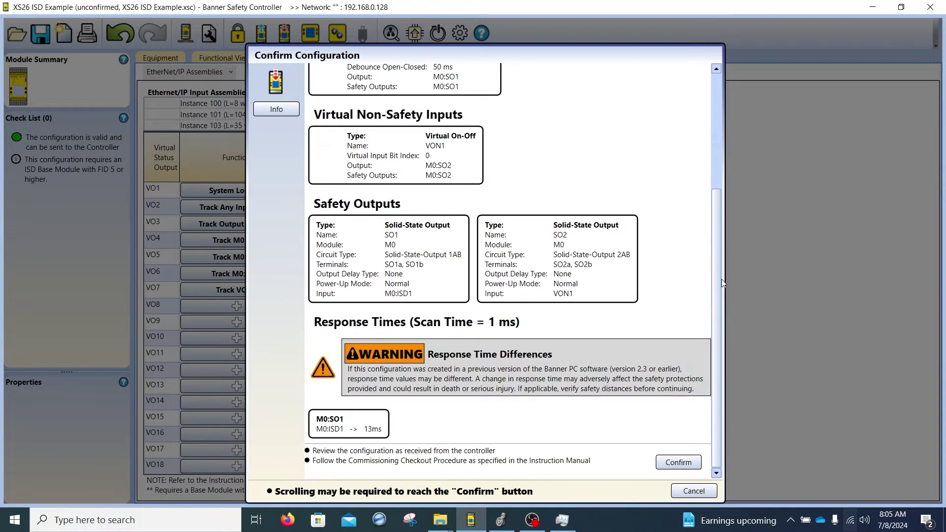
click(683, 463)
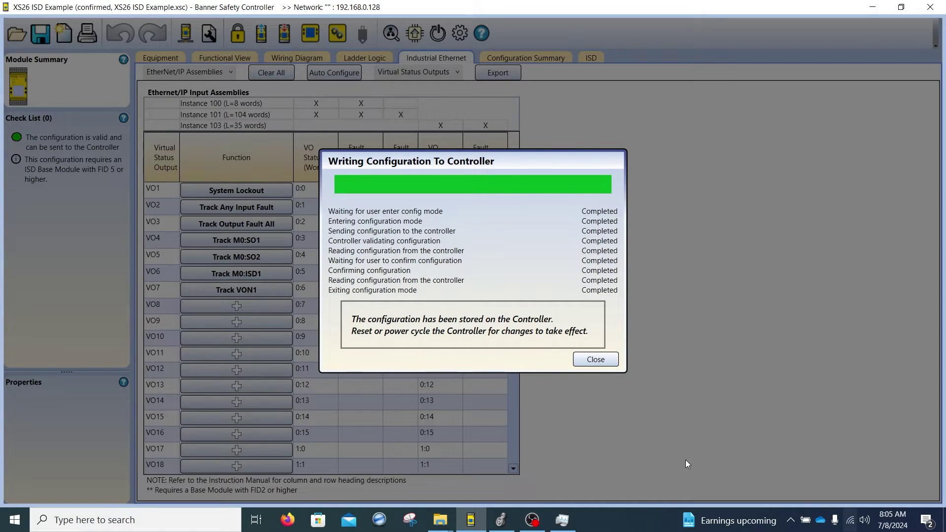
Step: Close the write dialogs without saving, restart the controller, and reconnect to 192.168.0.128
click(595, 359)
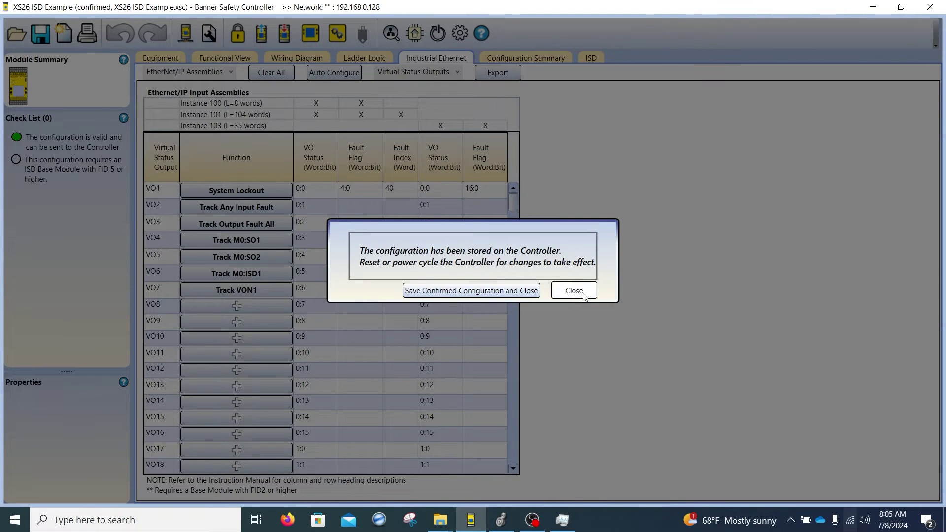
click(583, 294)
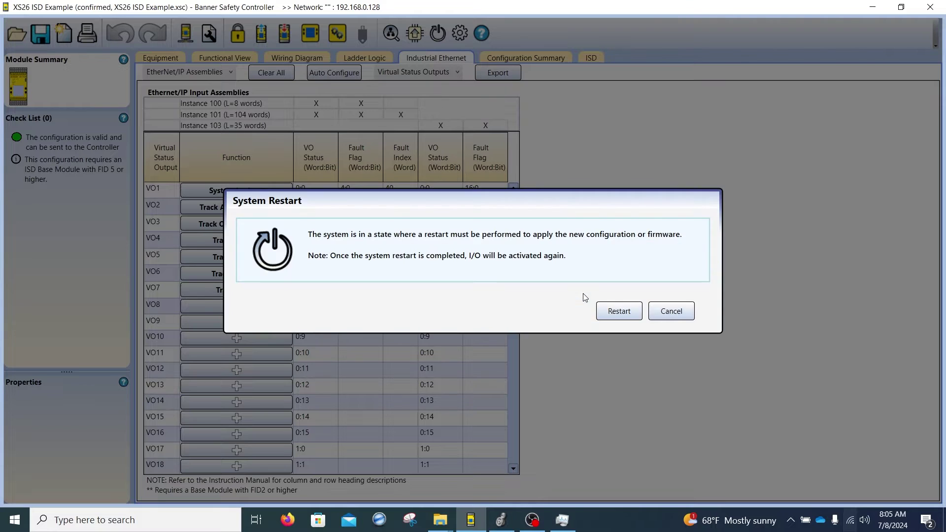
click(618, 311)
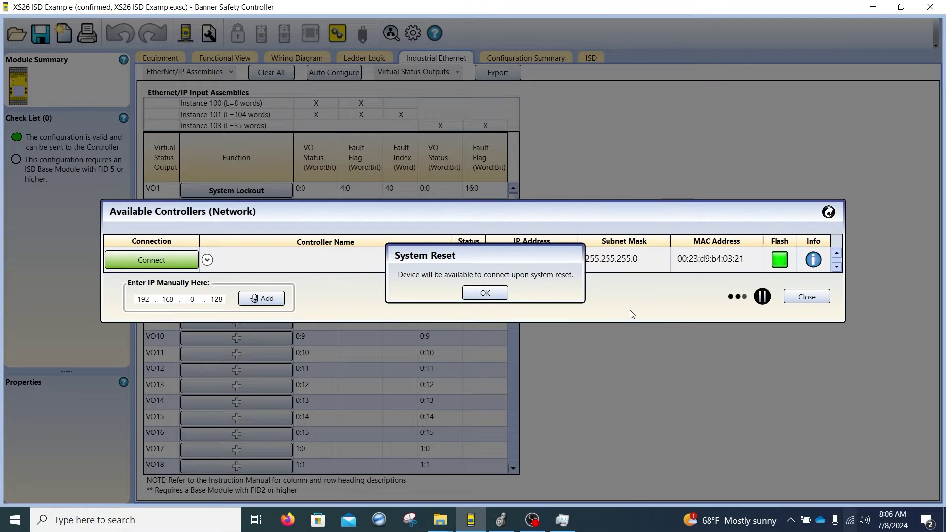
click(493, 292)
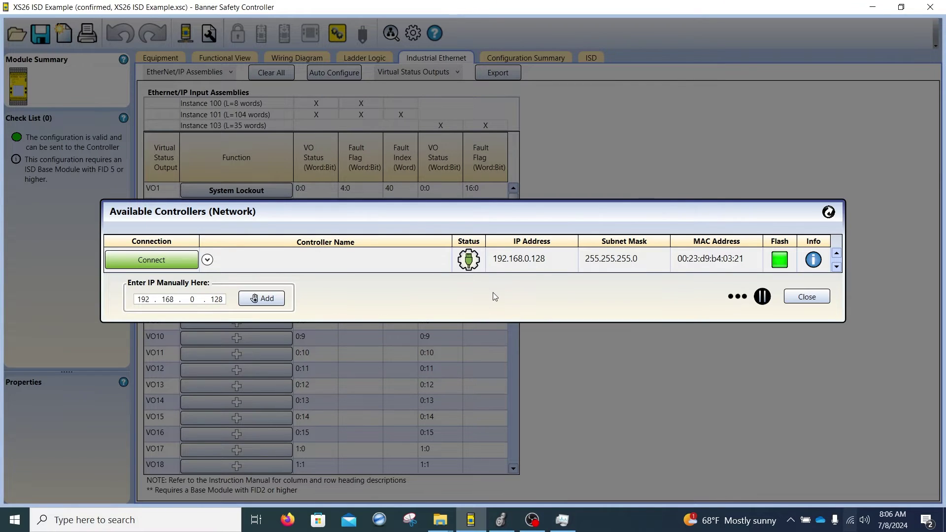
click(179, 260)
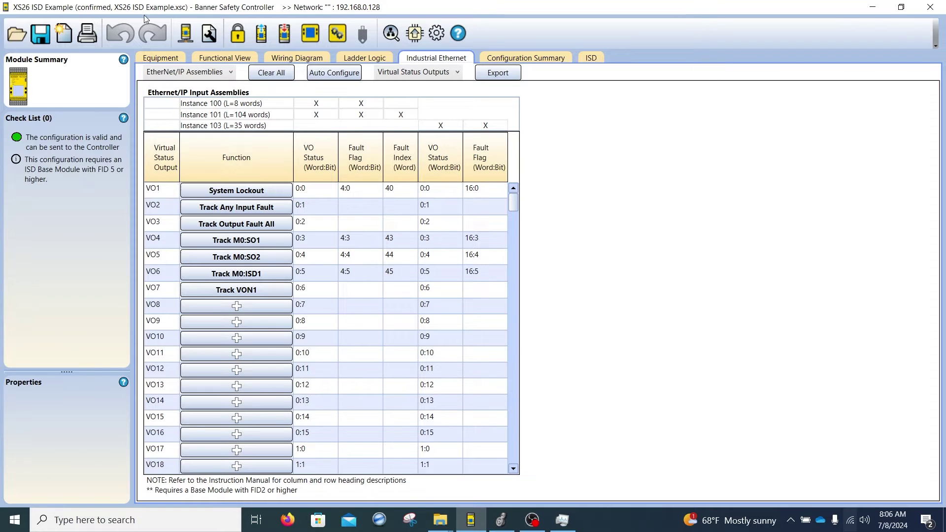
Step: Monitor the Functional View live, with M0:ISD1 and VON1 driving M0:SO1 and M0:SO2, then return to edit mode
click(310, 34)
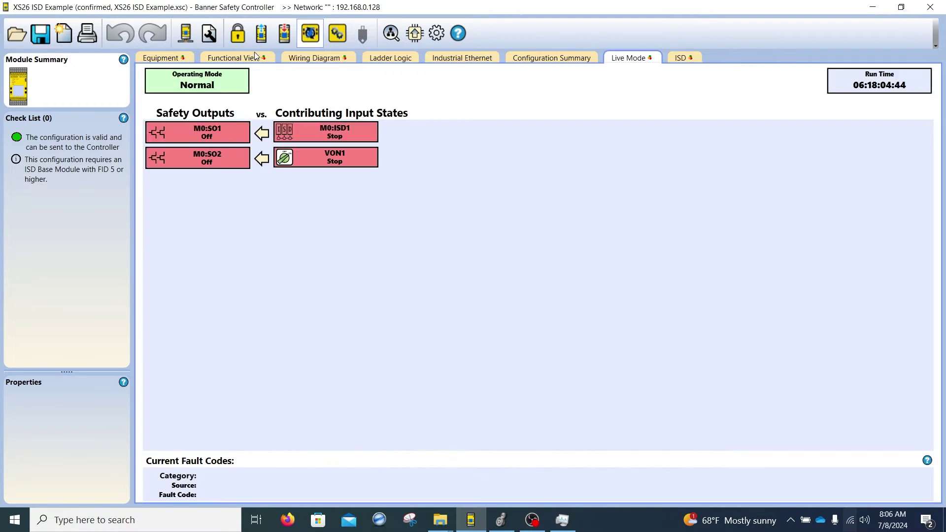
click(242, 59)
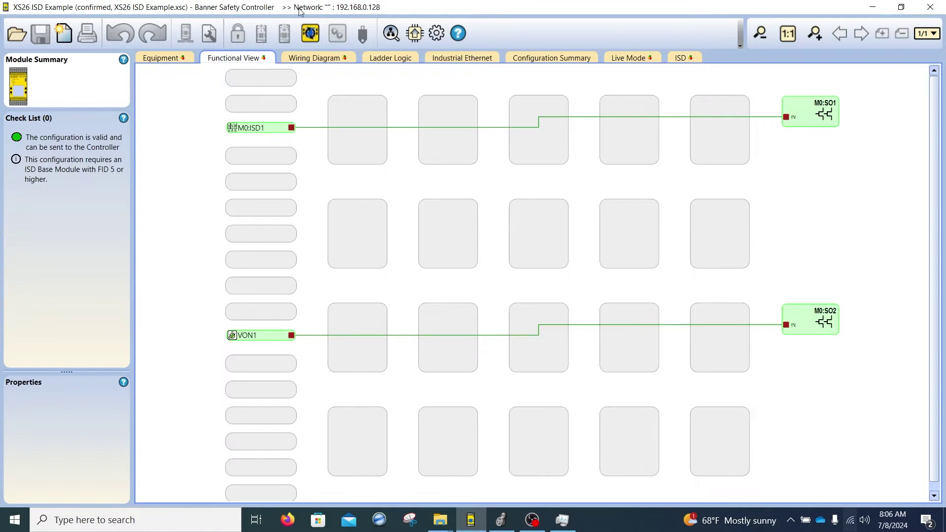
click(315, 39)
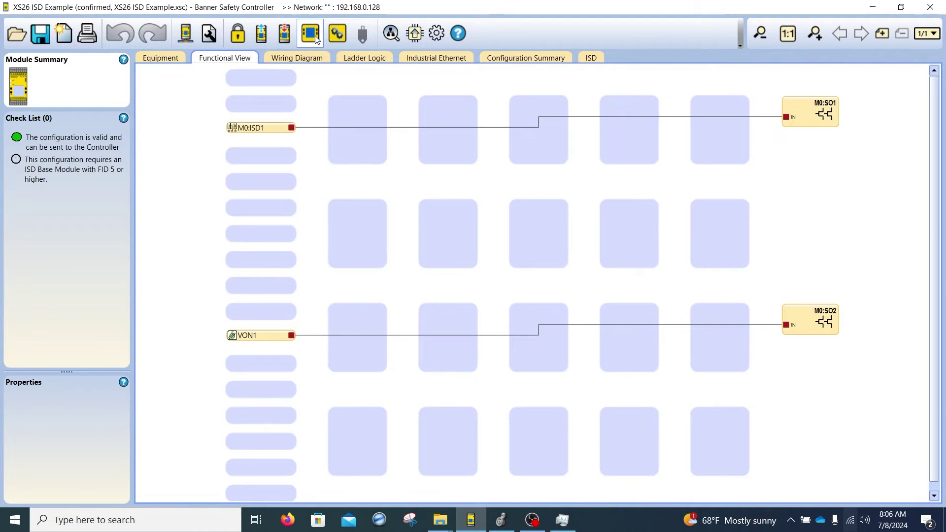
Step: In the Industrial Ethernet table, give VO8 a Track Input function following M0:ISD1
click(435, 59)
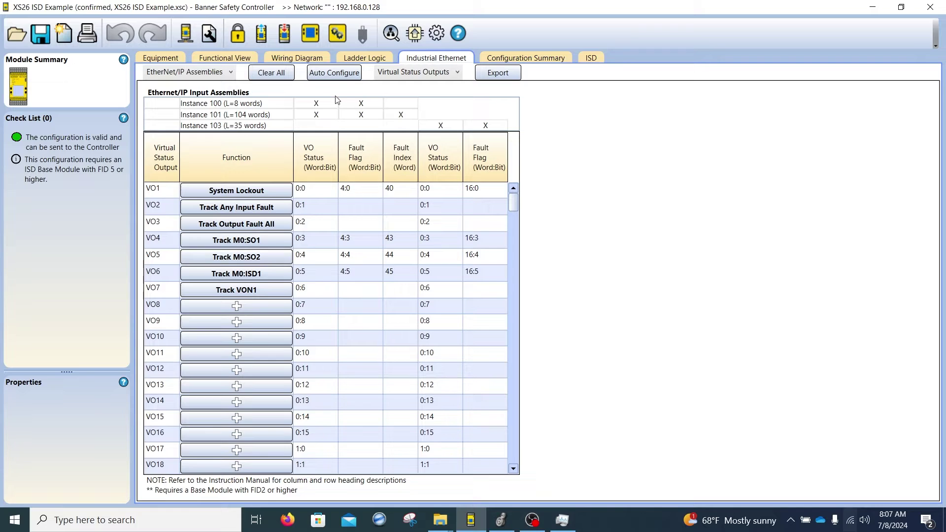
click(237, 306)
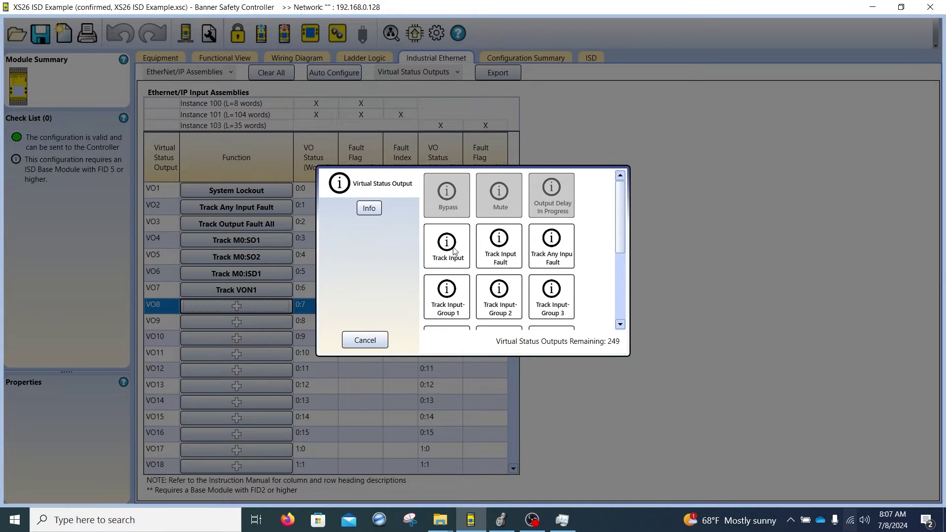
click(457, 249)
click(494, 266)
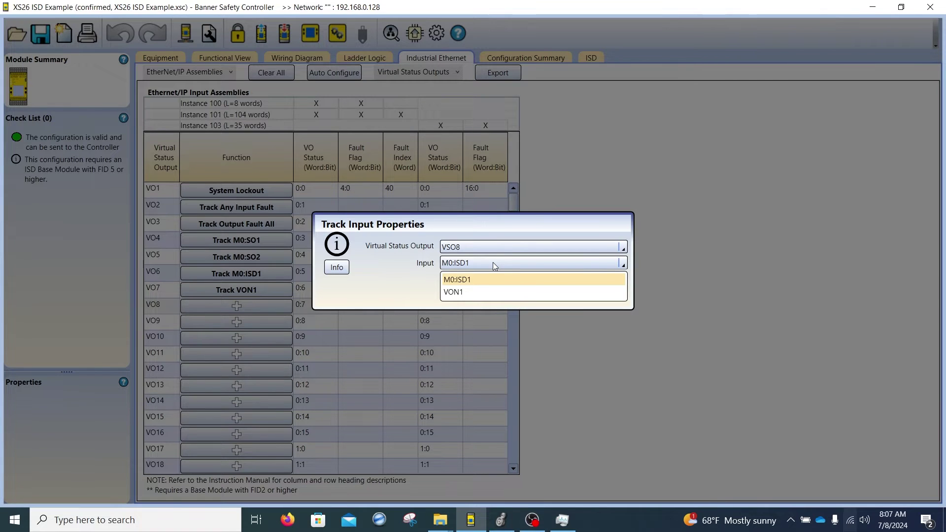
click(559, 179)
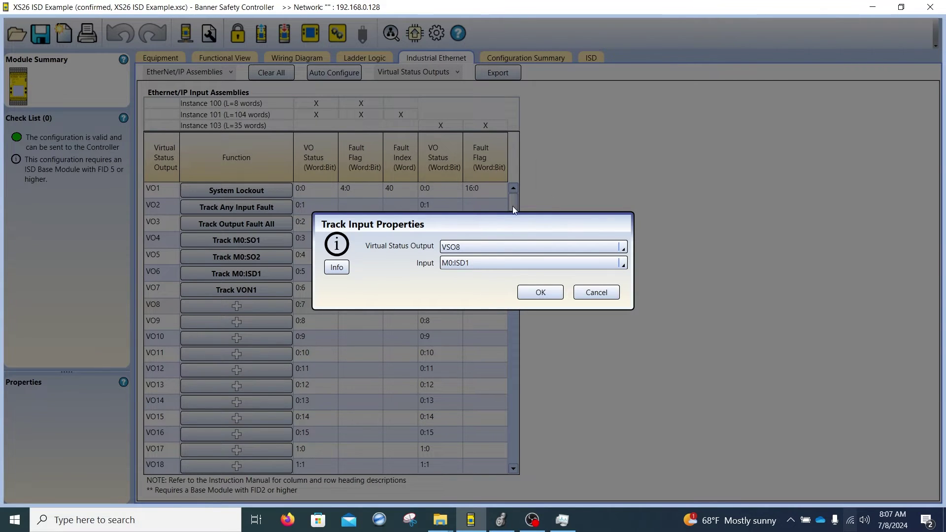
click(542, 293)
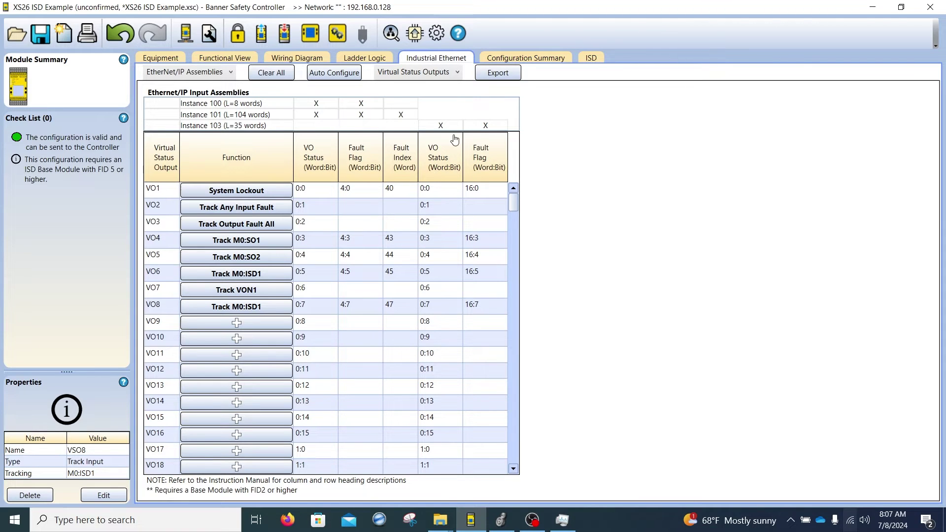
Step: Export the assemblies for controller XS26 with Eight ISD Chains connection, saving the CSV to the Desktop
click(506, 73)
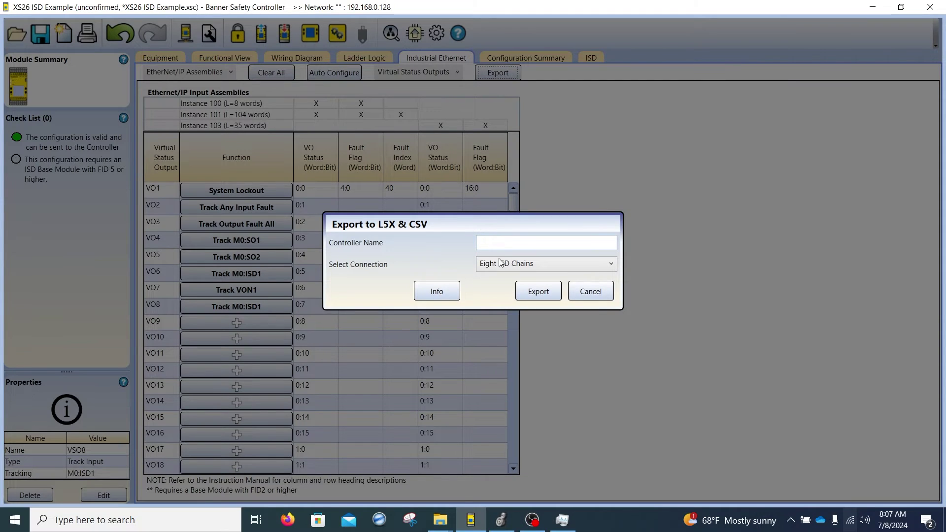
click(486, 242)
text(XS26)
click(611, 266)
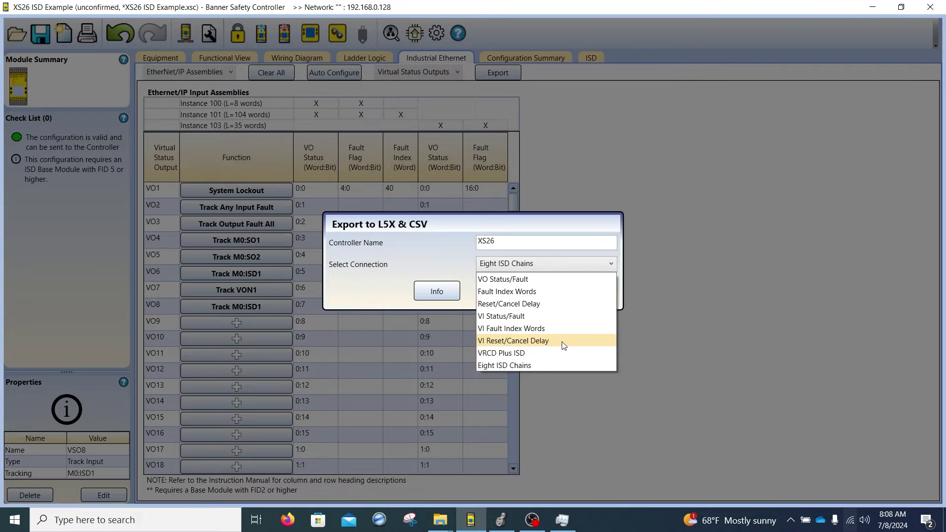
click(495, 366)
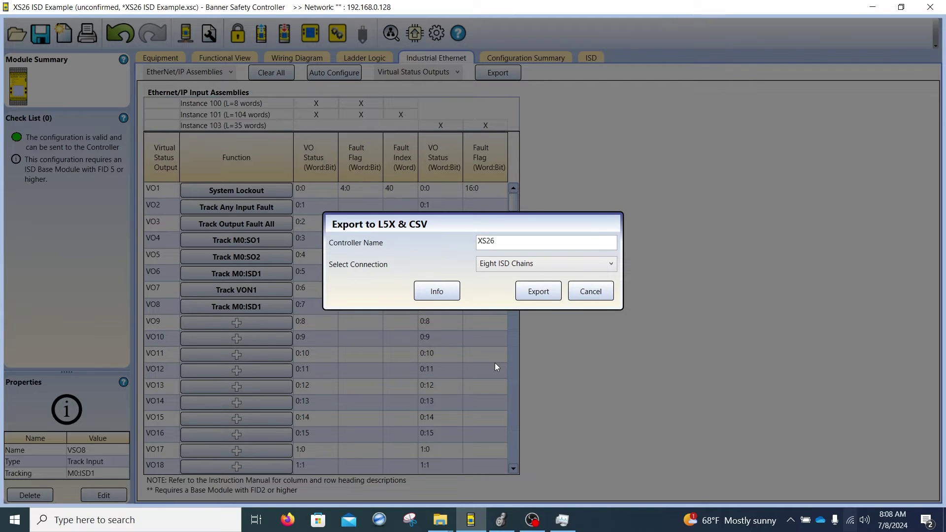
click(537, 291)
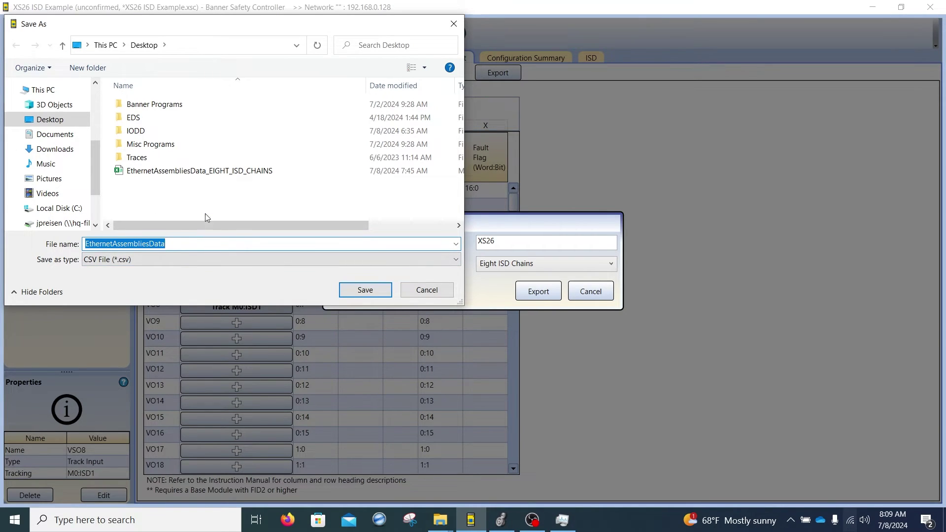
click(359, 292)
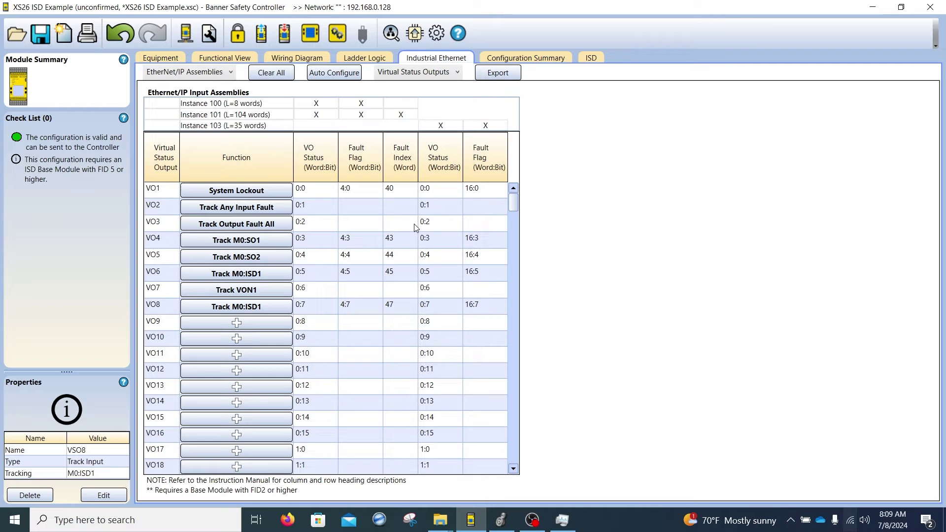
Step: Check the exported CSV and L5X files on the Desktop, then switch to the Banner_Tag_Import_L71.ACD Logix Designer project
key(super+d)
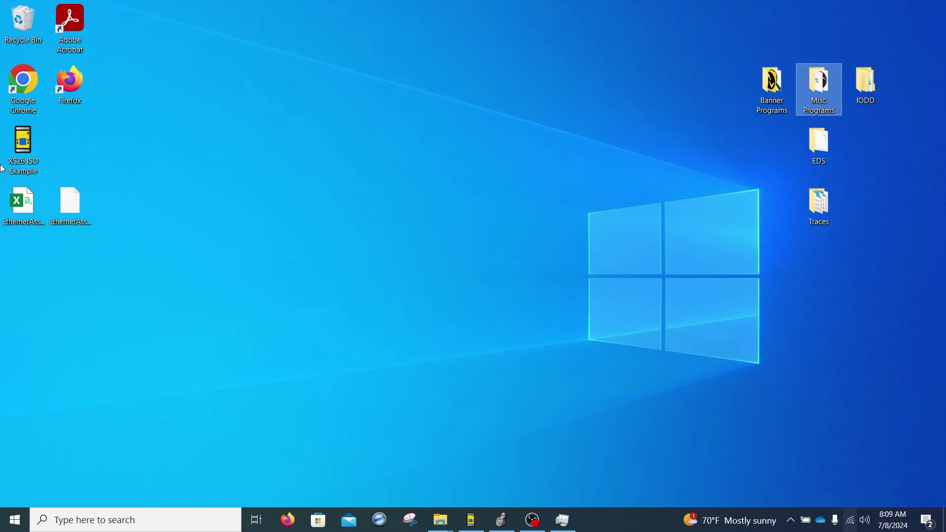
click(21, 215)
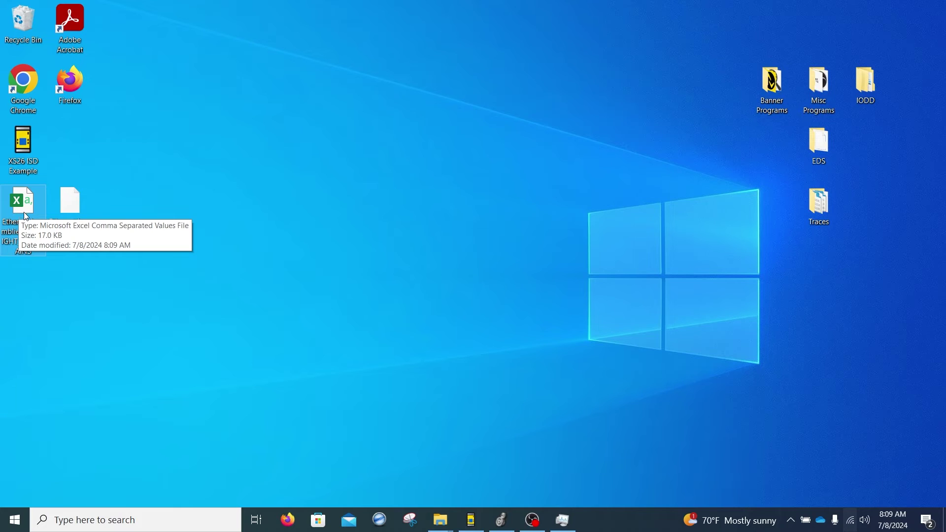
click(92, 309)
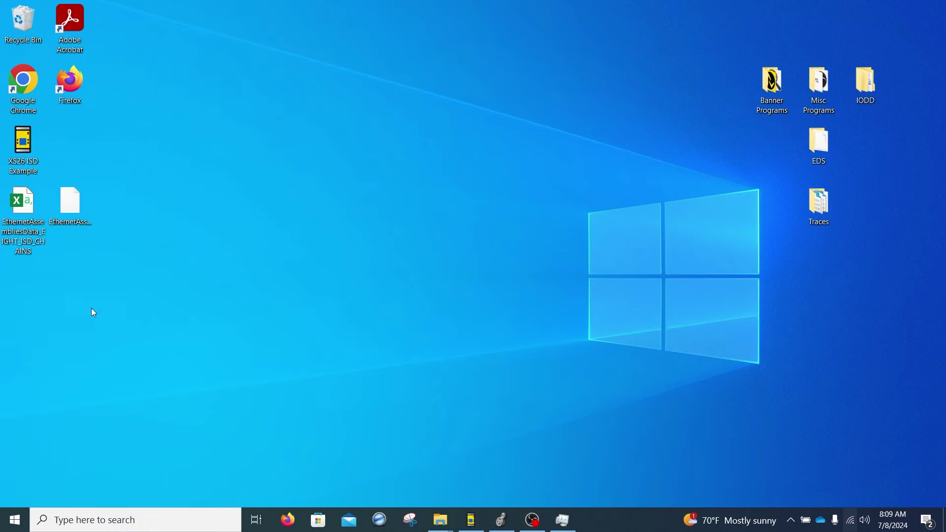
click(64, 202)
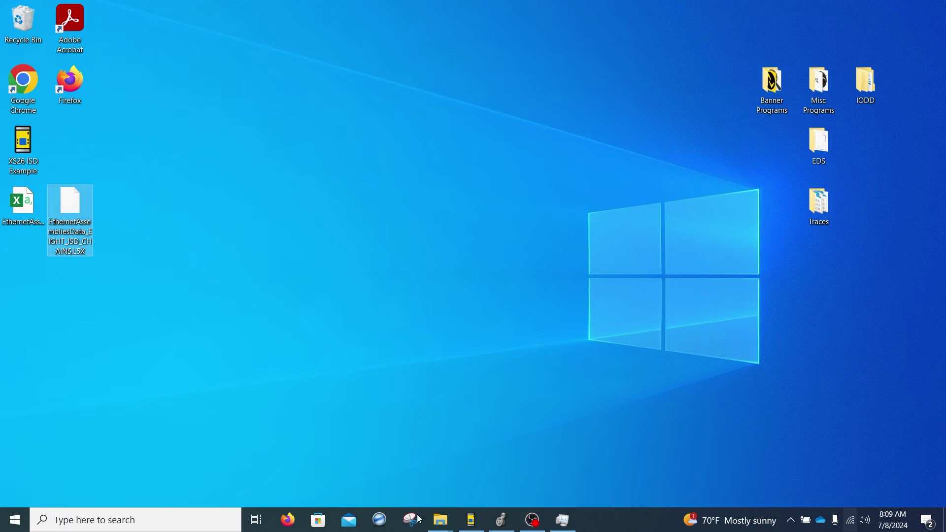
click(501, 520)
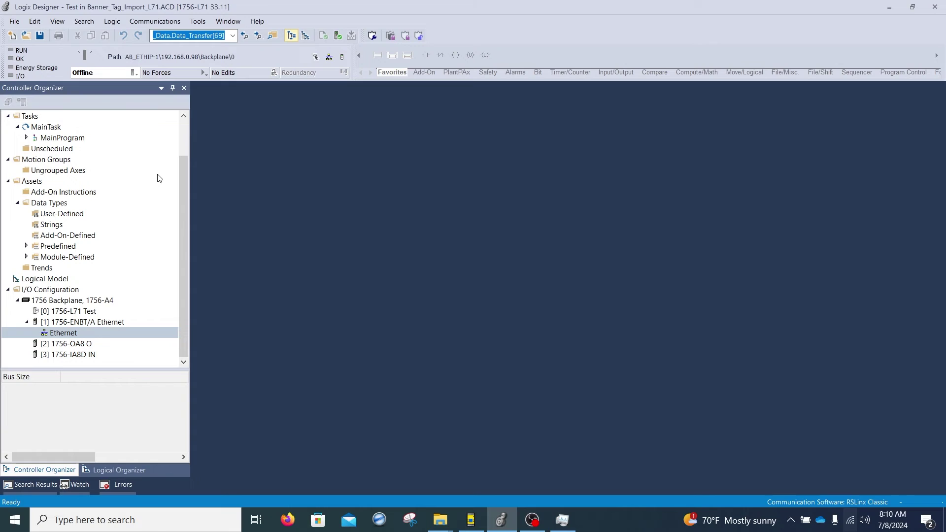
Step: Import module XS26 under the Ethernet node from EthernetAssembliesData_EIGHT_ISD_CHAINS.L5X
right_click(62, 337)
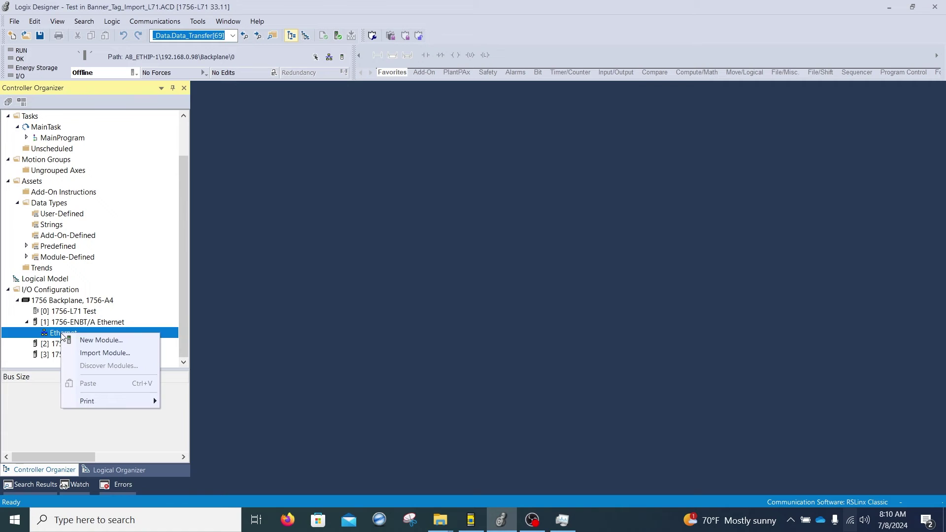
click(102, 352)
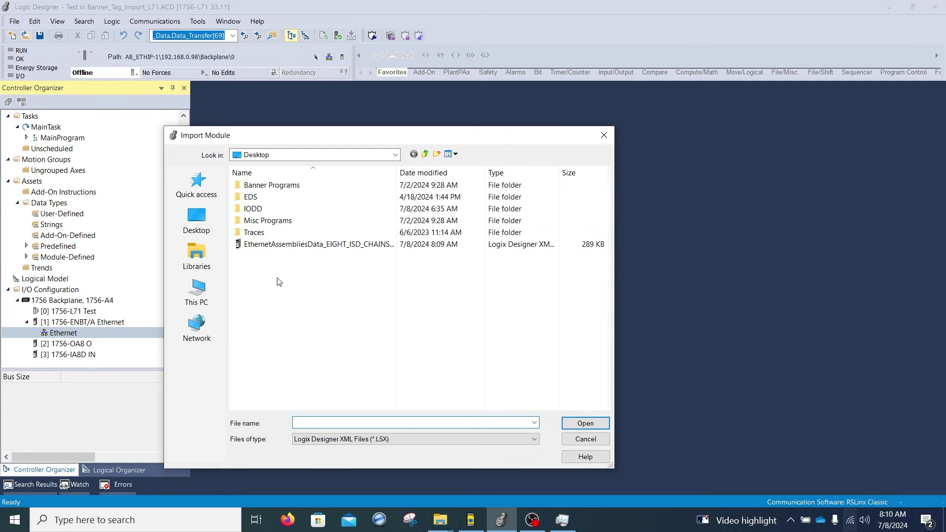
click(341, 245)
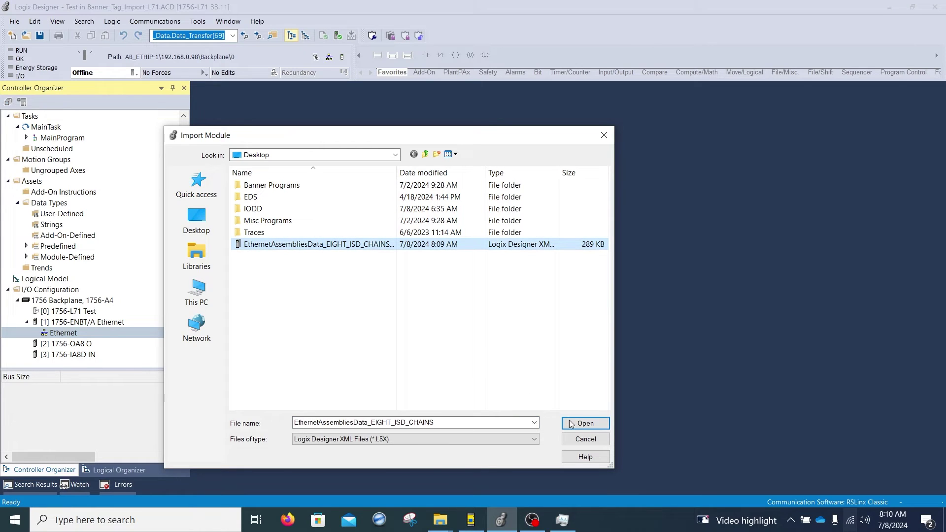
click(572, 423)
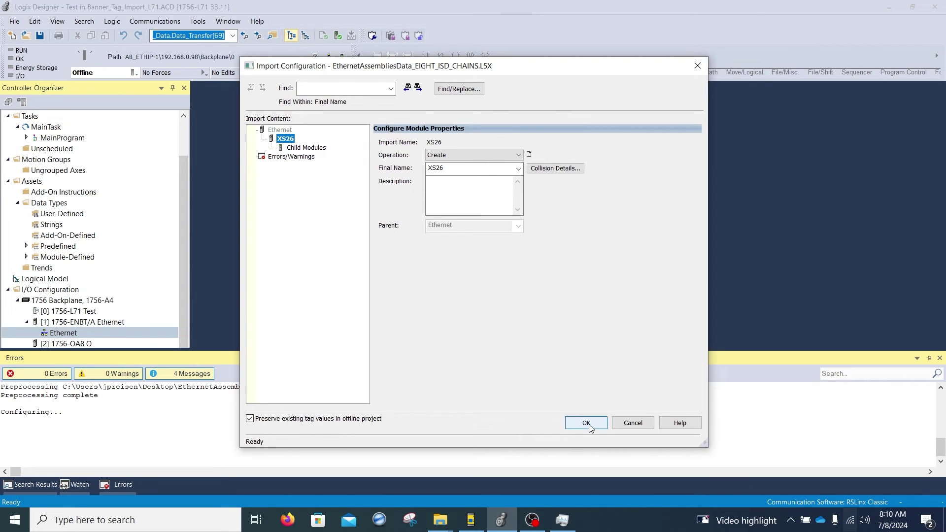
click(586, 423)
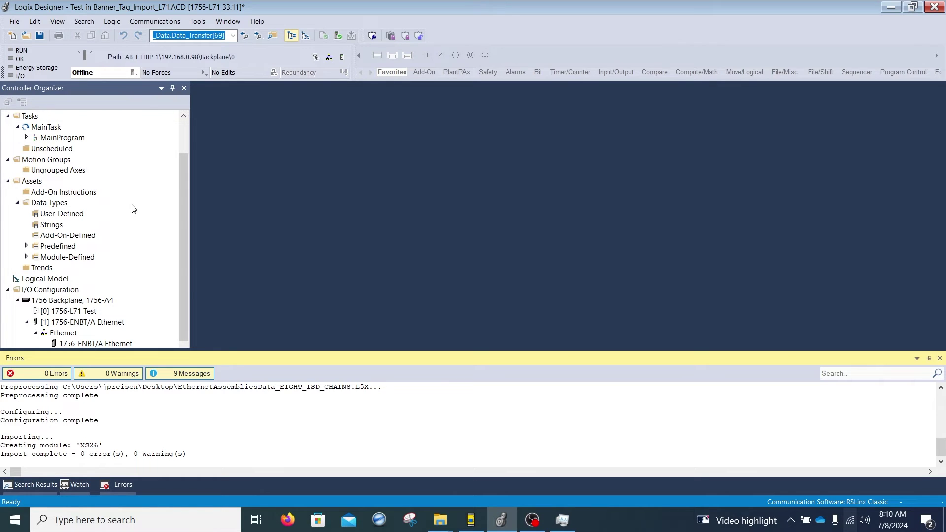
Step: Open Controller Tags for Test to list the Local and XS26:C, XS26:I, XS26:O tags
drag(185, 205, 184, 217)
click(104, 333)
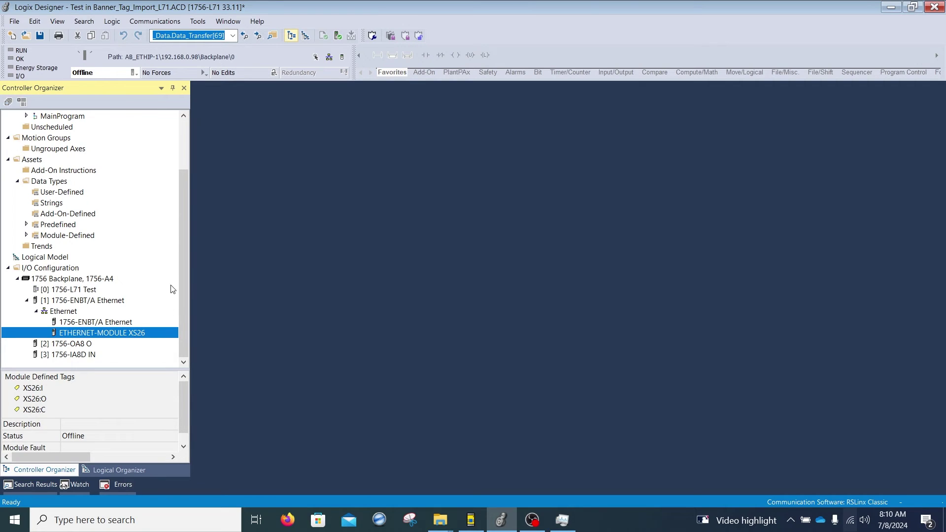
drag(182, 269, 182, 196)
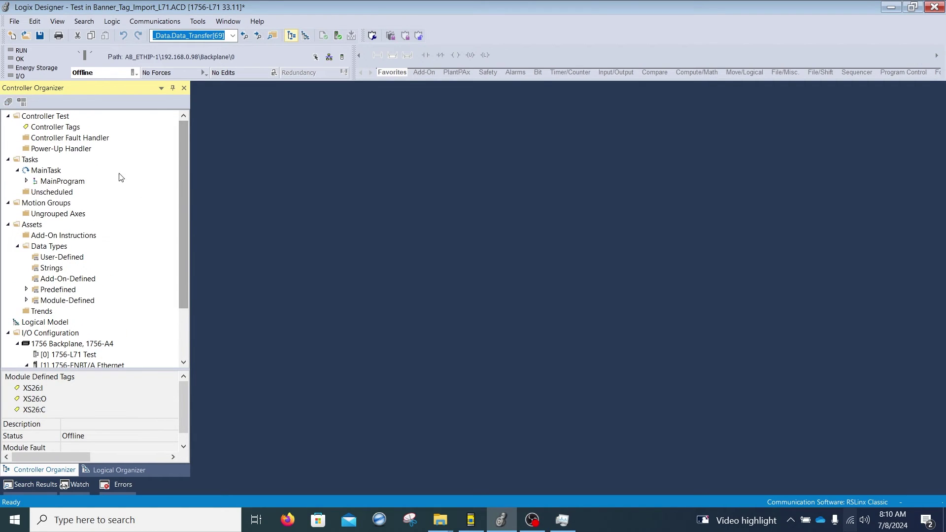
double_click(63, 129)
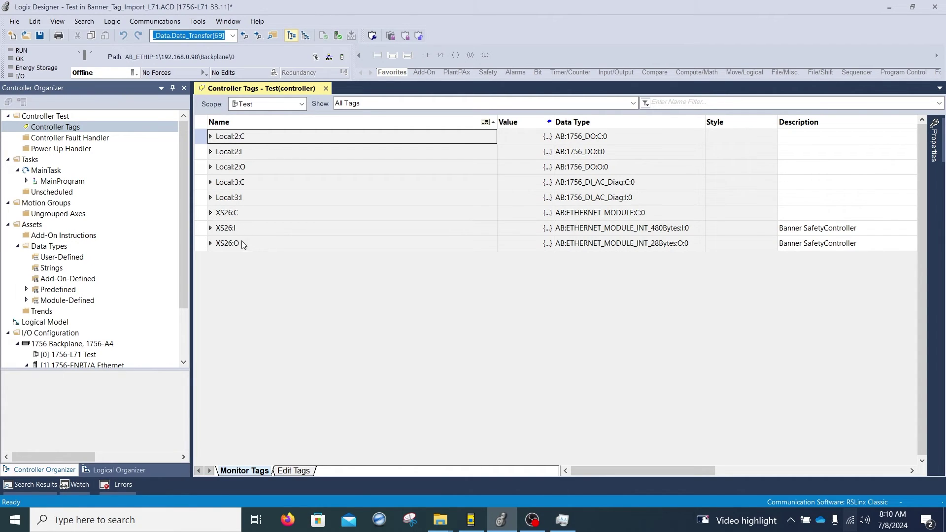
Step: Expand XS26:I.Data[0] into its bits, select Track VON1 bit .6, then bring Banner forward
click(211, 227)
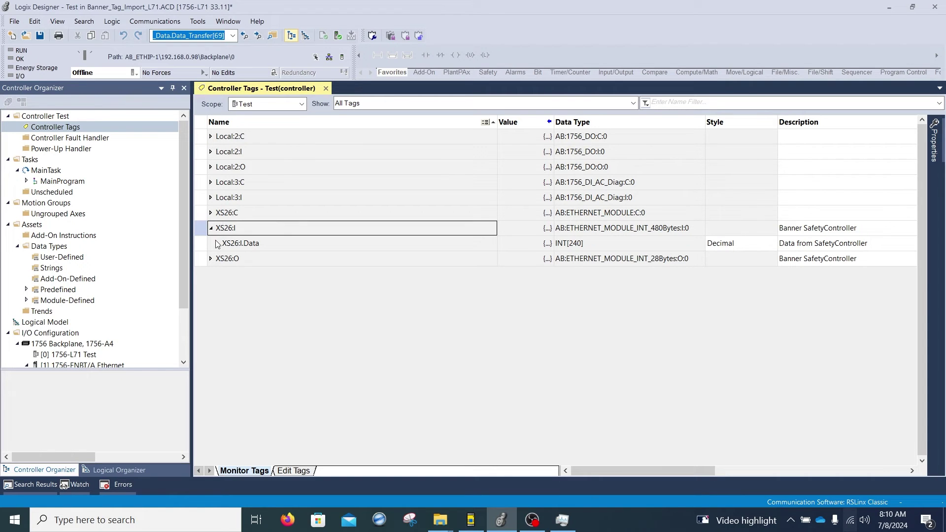
click(217, 243)
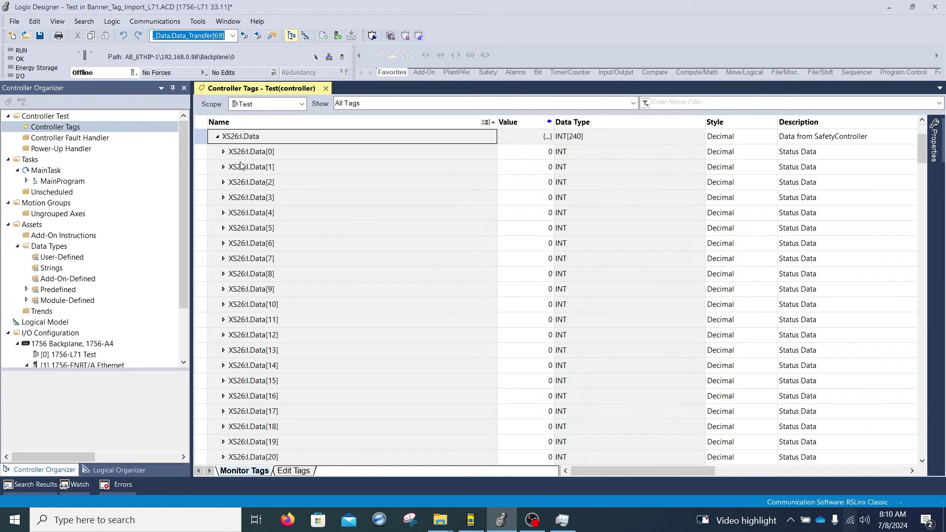
click(223, 153)
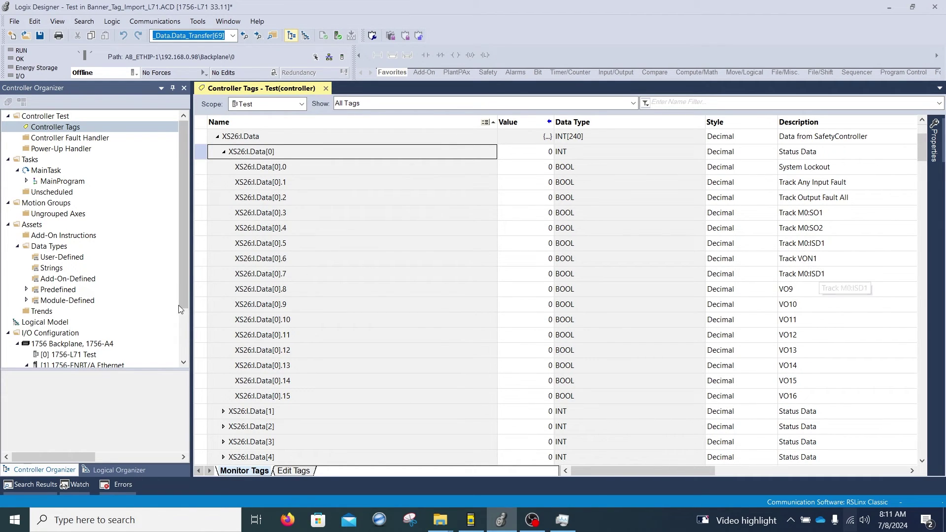
click(202, 258)
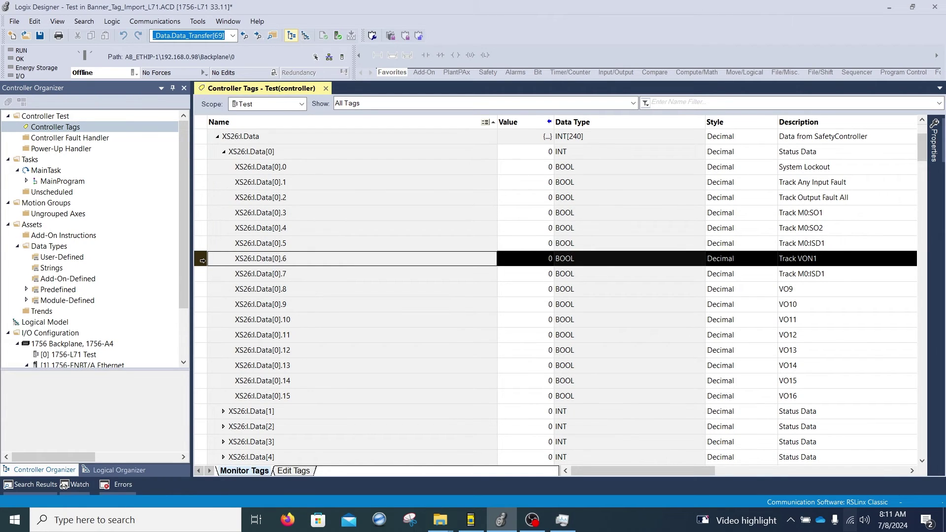
click(472, 517)
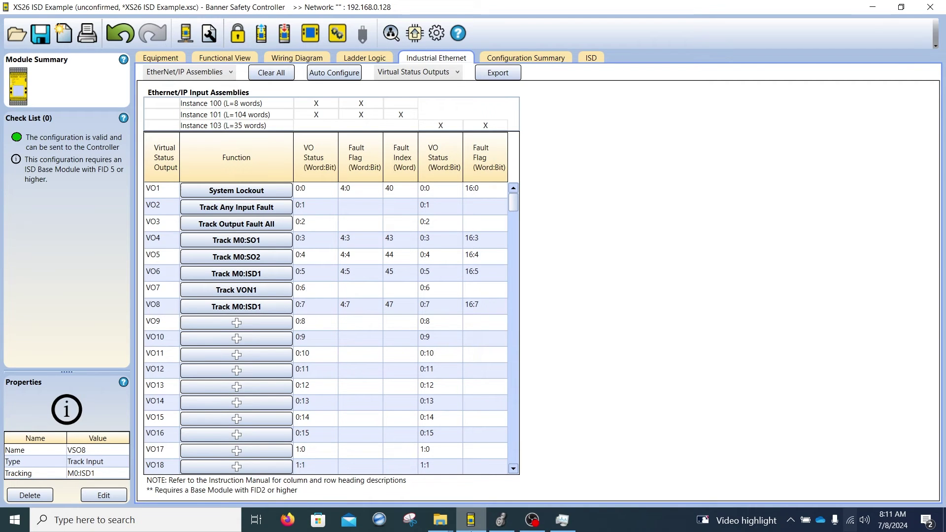
Step: Switch back to Logix Designer's XS26 status-bit tag list
click(500, 520)
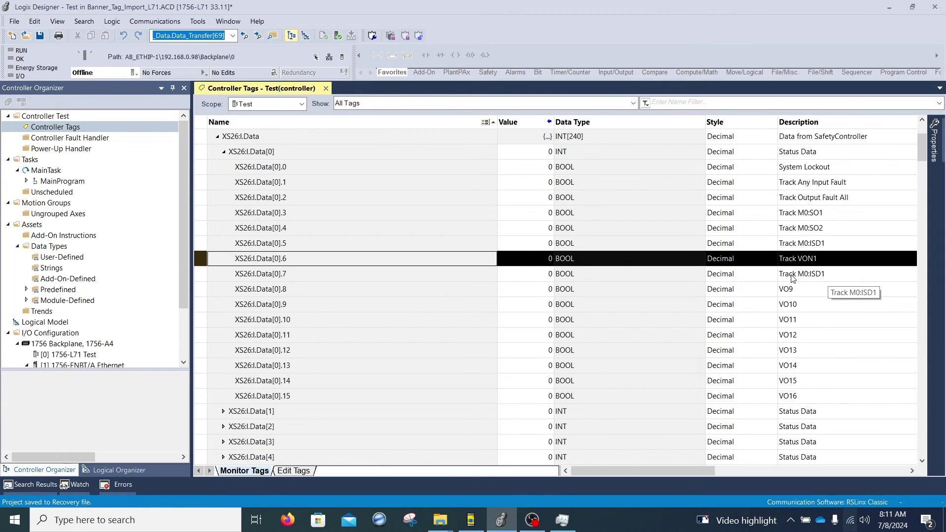
Step: Download the project to the Test controller and put it back into Remote Run
click(133, 73)
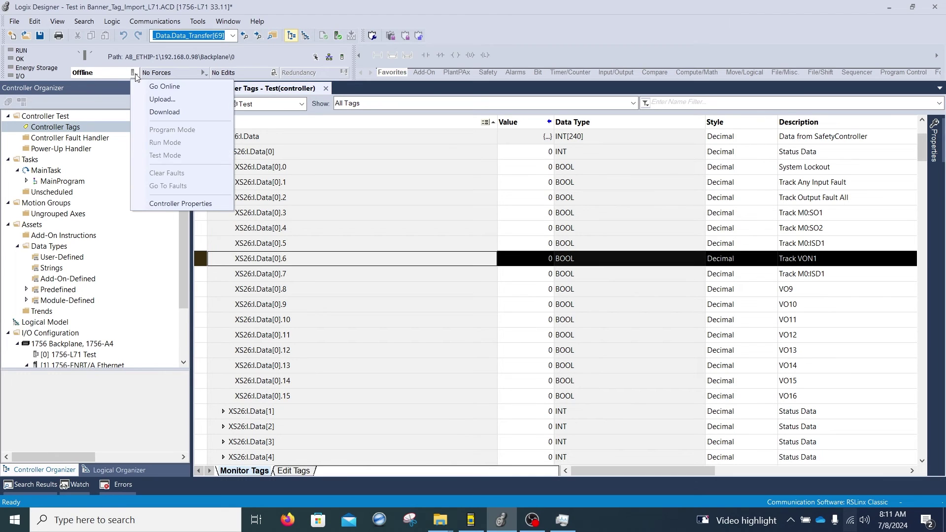
click(154, 112)
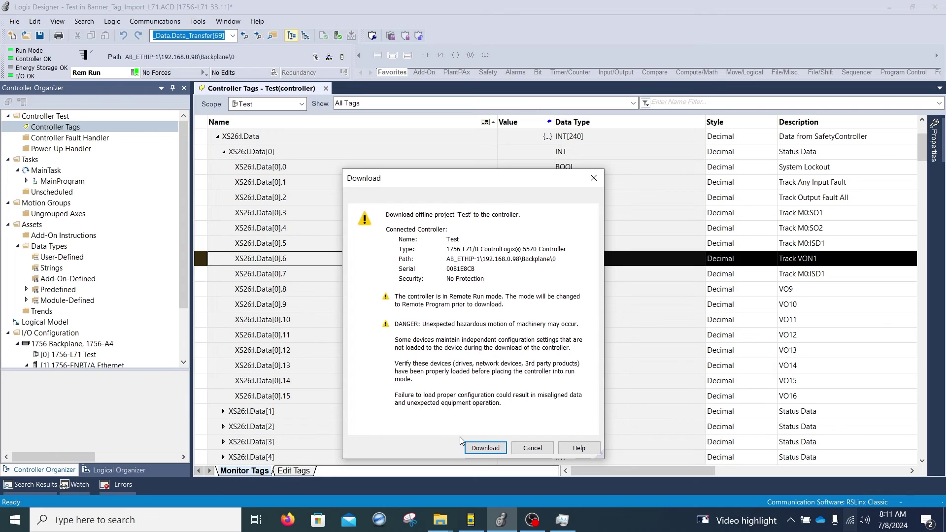
click(480, 450)
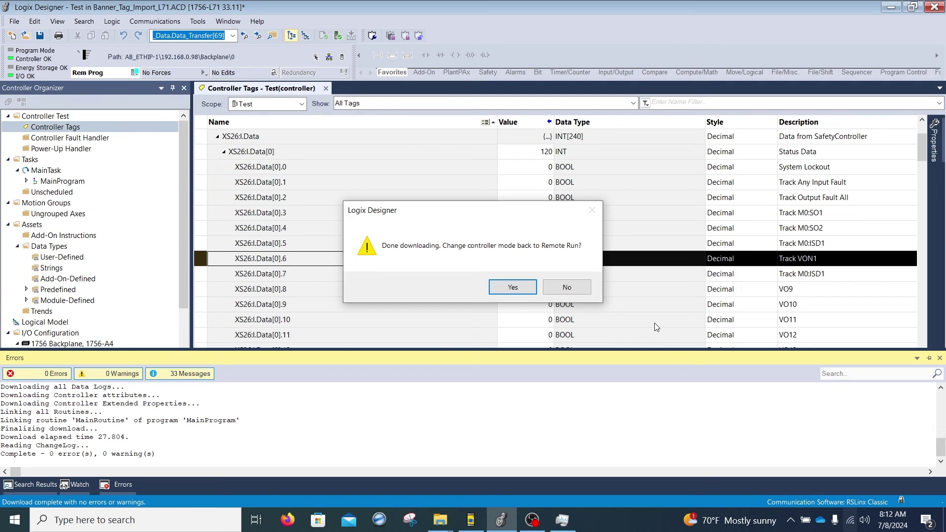
click(512, 288)
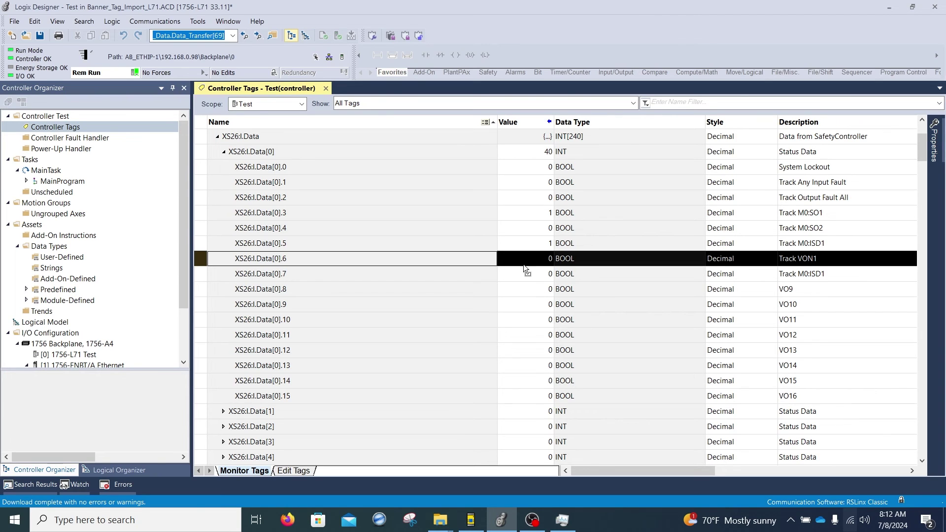
click(196, 240)
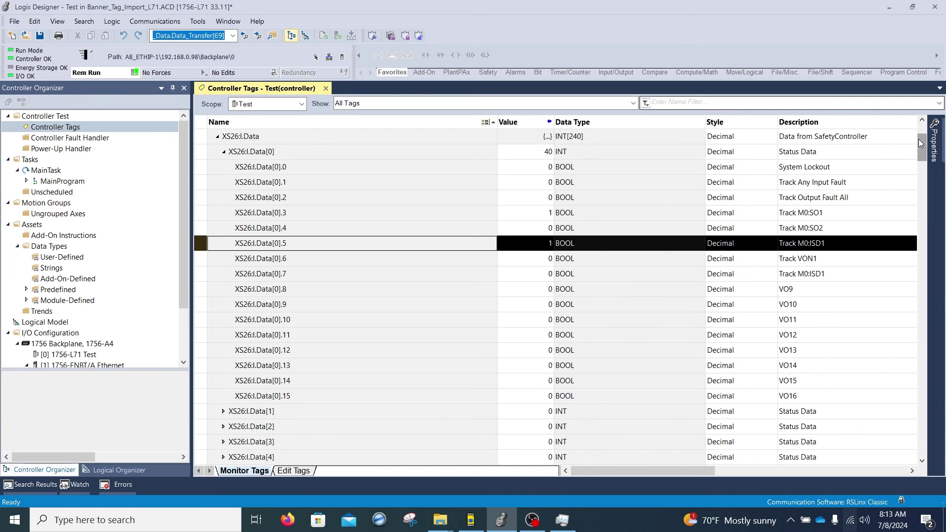
drag(918, 143, 923, 499)
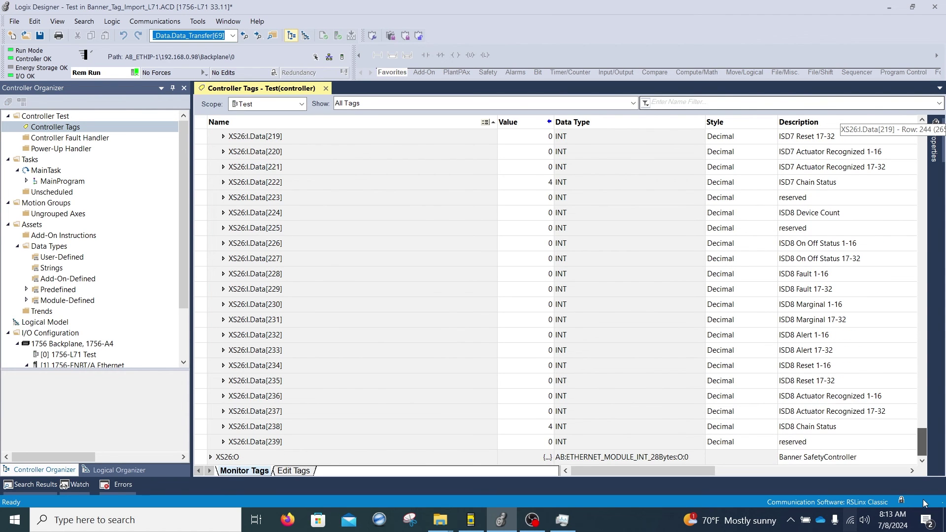
Step: Expand XS26:O.Data[0] and set output bit .0 (VON1) to 1
click(211, 458)
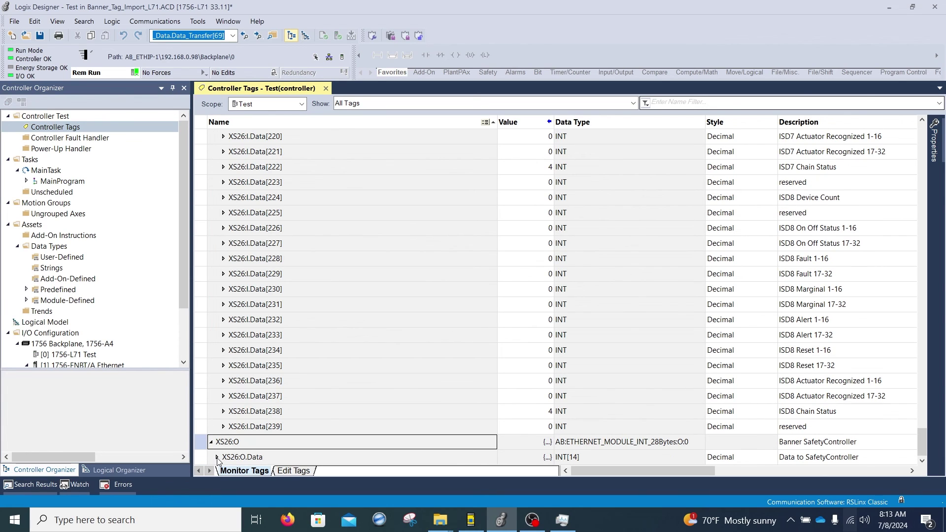
click(217, 460)
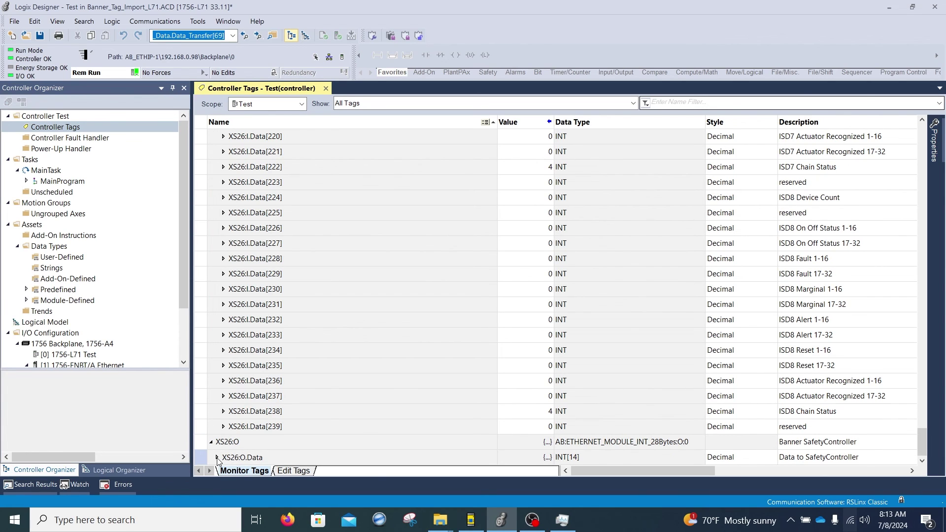
click(218, 458)
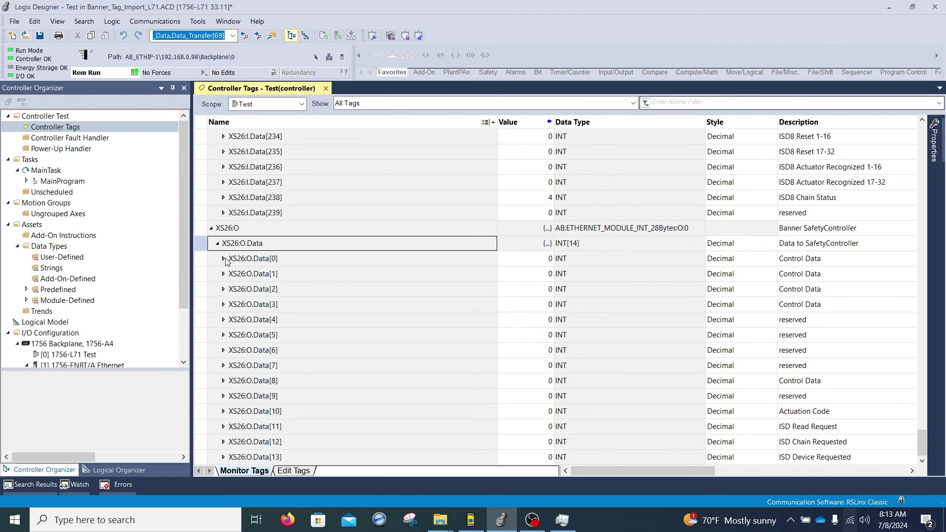
click(223, 259)
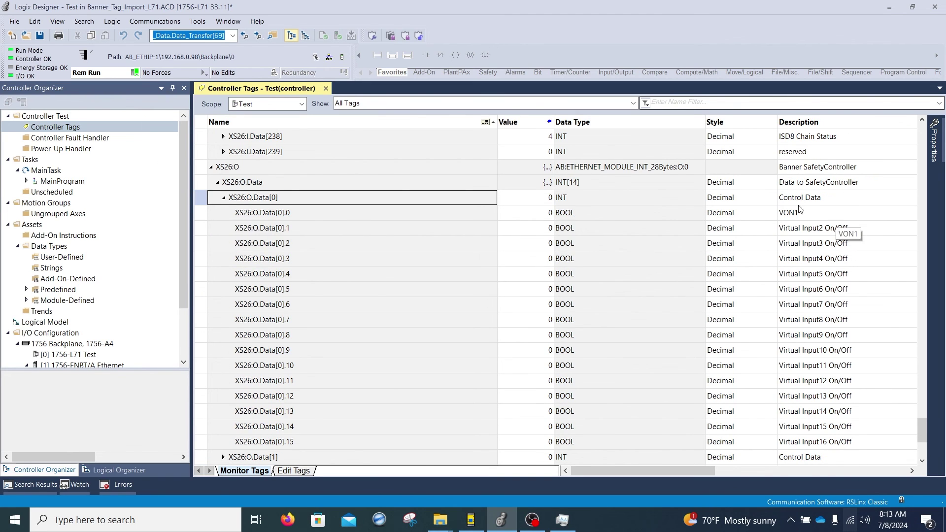
click(514, 218)
text(1)
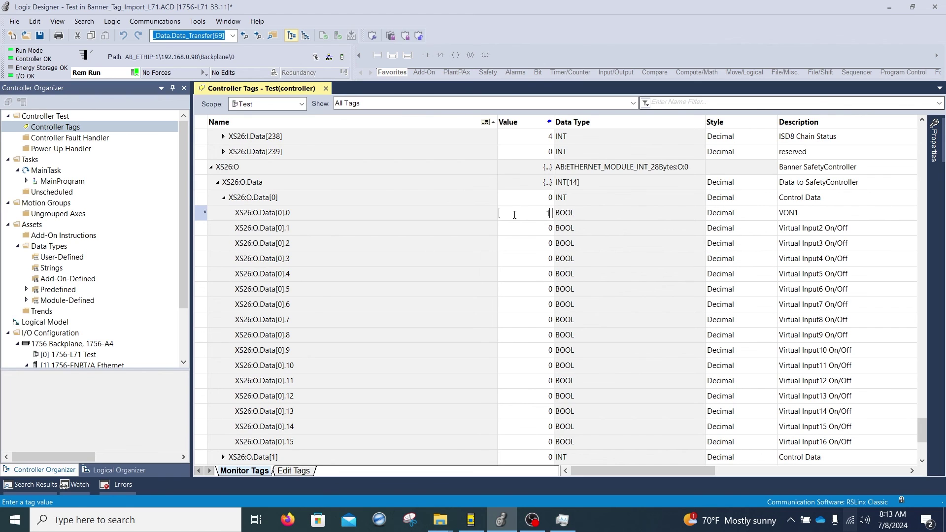
key(Return)
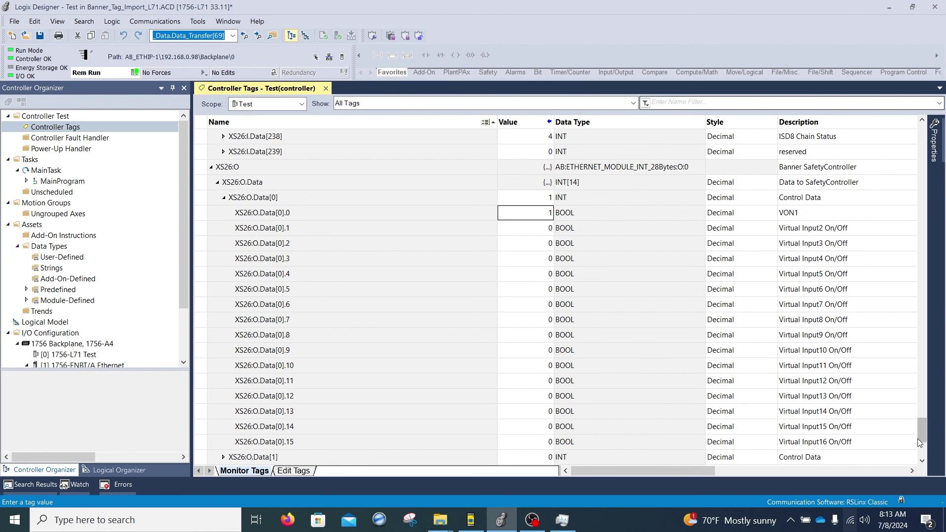
drag(917, 439, 934, 143)
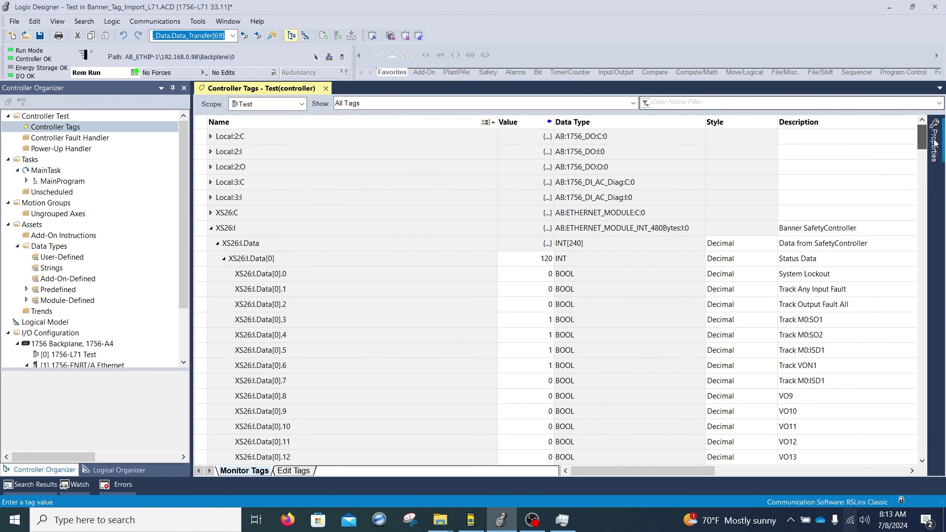